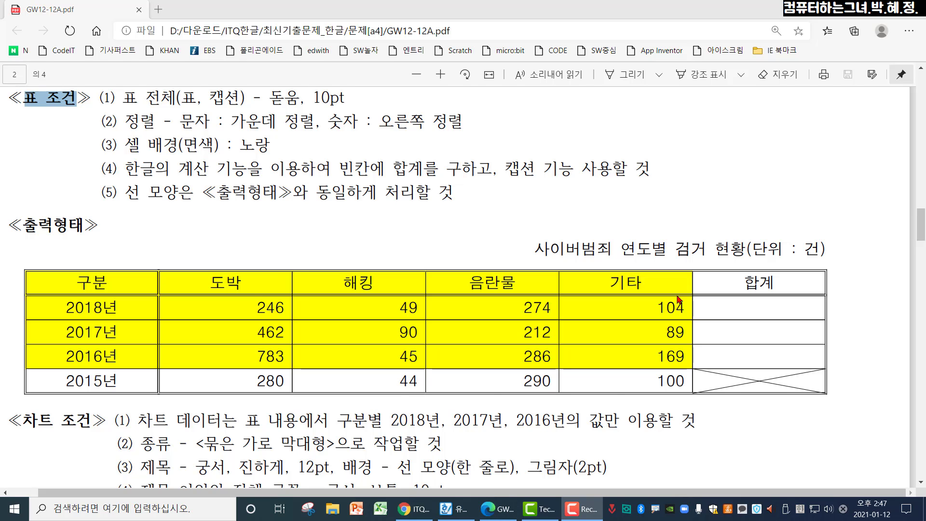
Review the chart conditions and the sample chart output in the exam PDF
{"action": "scroll", "coordinate": [679, 299], "scroll_direction": "down", "scroll_amount": 3}
{"action": "scroll", "coordinate": [678, 300], "scroll_direction": "down", "scroll_amount": 3}
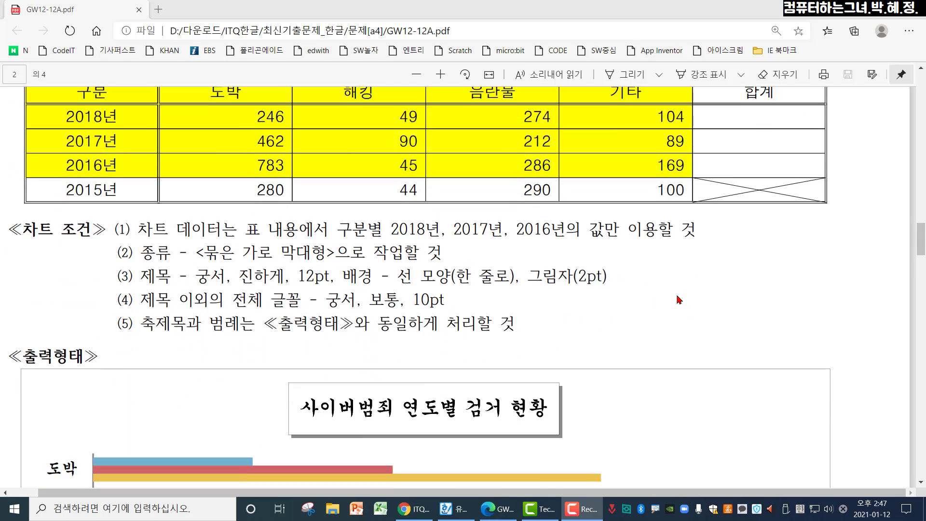
{"action": "scroll", "coordinate": [679, 300], "scroll_direction": "up", "scroll_amount": 3}
{"action": "scroll", "coordinate": [679, 299], "scroll_direction": "down", "scroll_amount": 4}
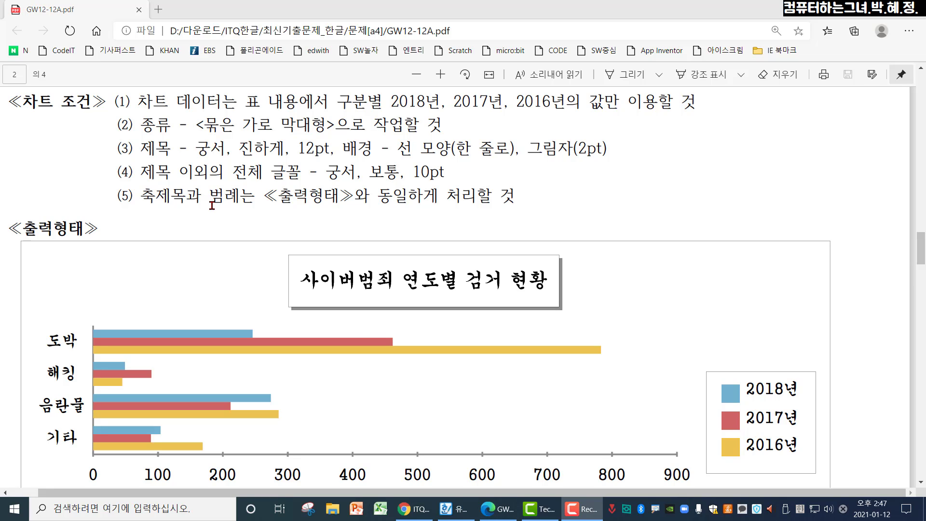
Switch to the Hangul document and insert a chart from the table cells 분기 through 4분기, down to the 원격제어 row
{"action": "left_click", "coordinate": [451, 512]}
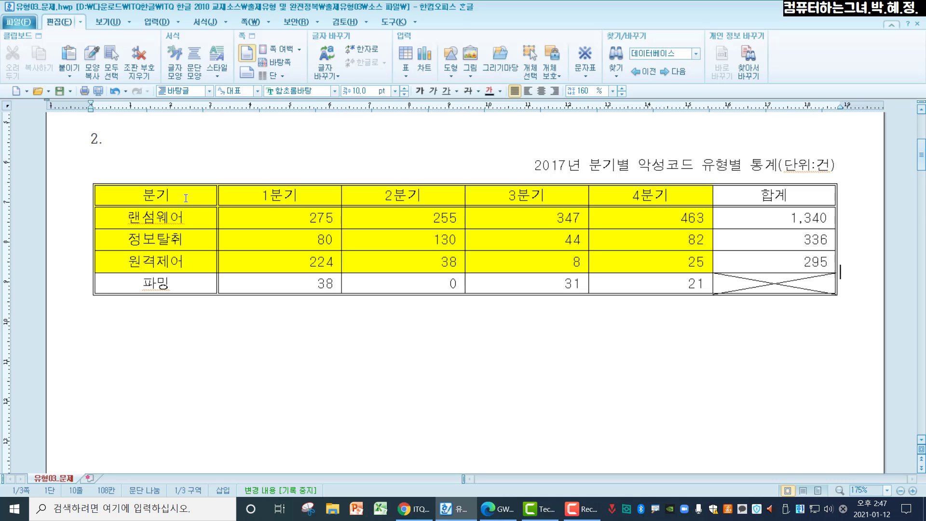
{"action": "left_click_drag", "start_coordinate": [185, 197], "coordinate": [613, 263]}
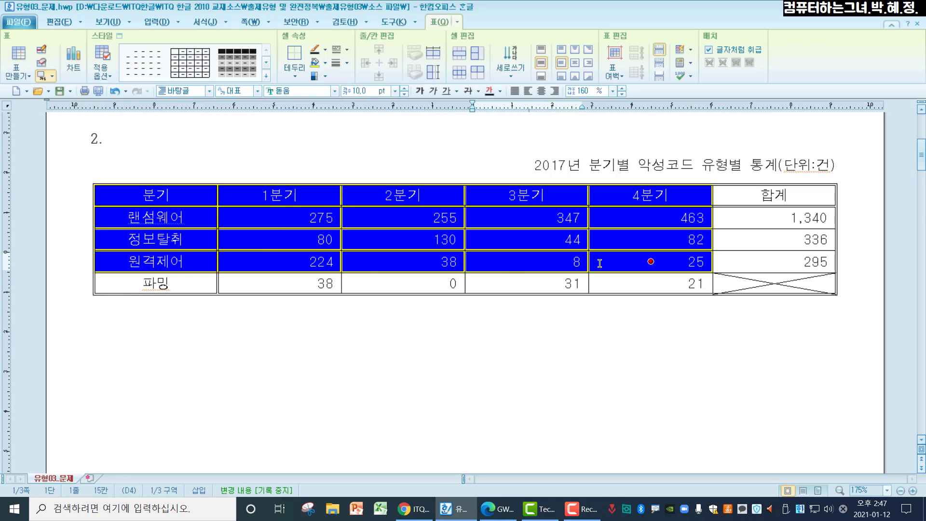
{"action": "left_click", "coordinate": [615, 262]}
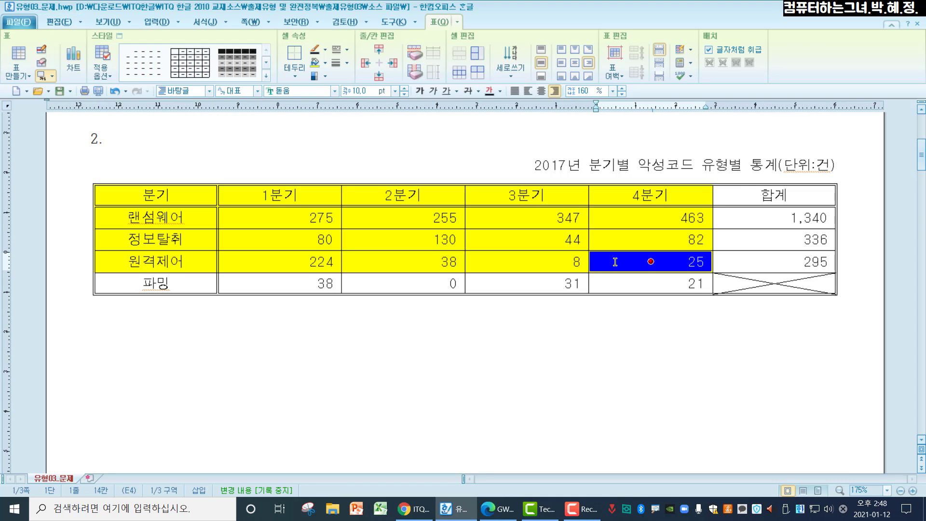
{"action": "left_click", "coordinate": [156, 196]}
{"action": "left_click", "coordinate": [650, 261], "text": "shift"}
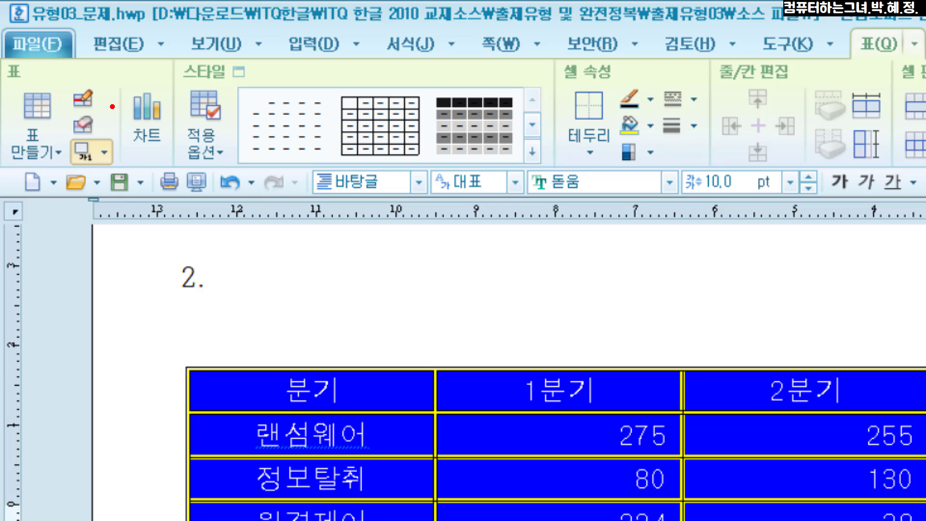
{"action": "mouse_move", "coordinate": [118, 78]}
{"action": "left_mouse_down"}
{"action": "mouse_move", "coordinate": [155, 157]}
{"action": "mouse_move", "coordinate": [174, 157]}
{"action": "left_mouse_up"}
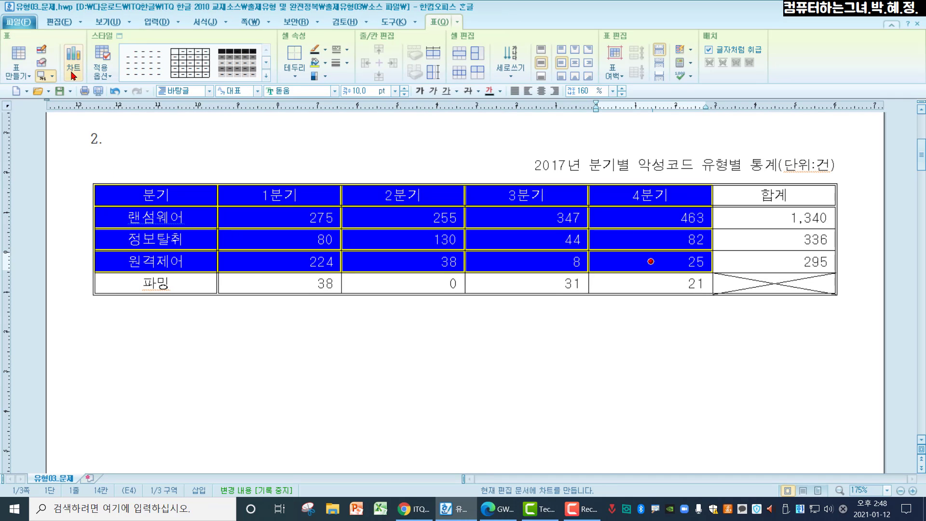
{"action": "left_click", "coordinate": [71, 72]}
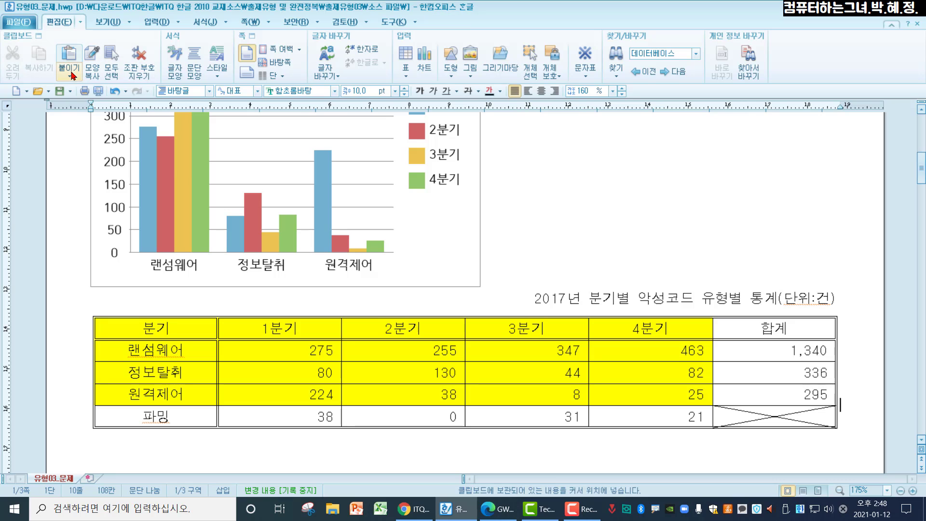
Set the chart to be treated as a character (글자처럼 취급) and place it below the table
{"action": "scroll", "coordinate": [227, 140], "scroll_direction": "up", "scroll_amount": 3}
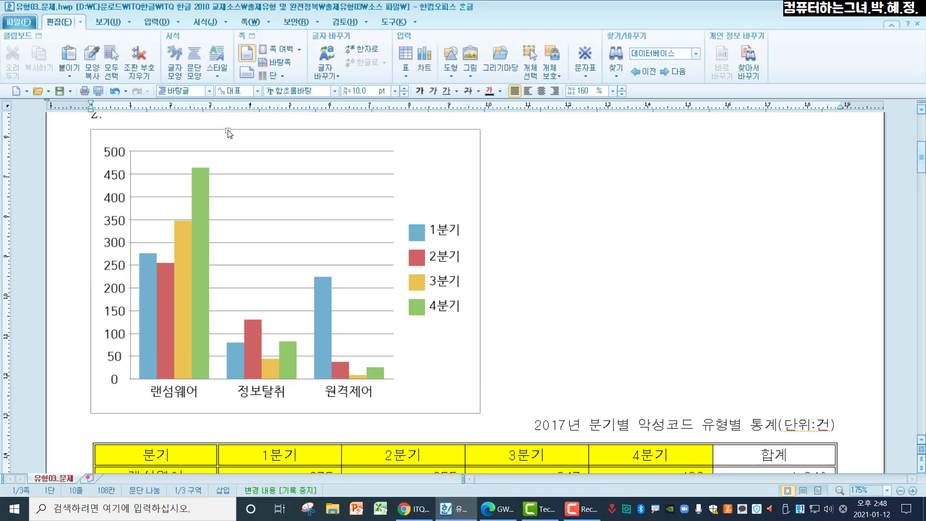
{"action": "left_click", "coordinate": [276, 207]}
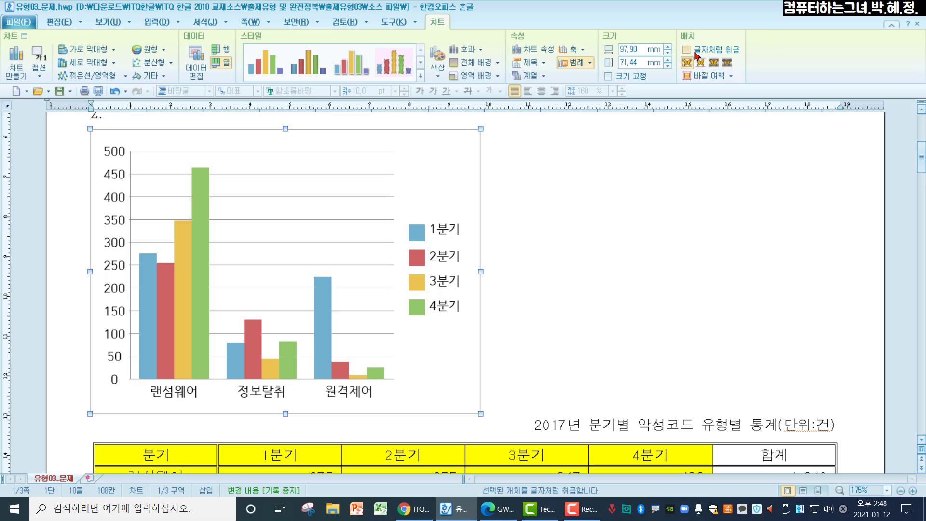
{"action": "left_click", "coordinate": [447, 100]}
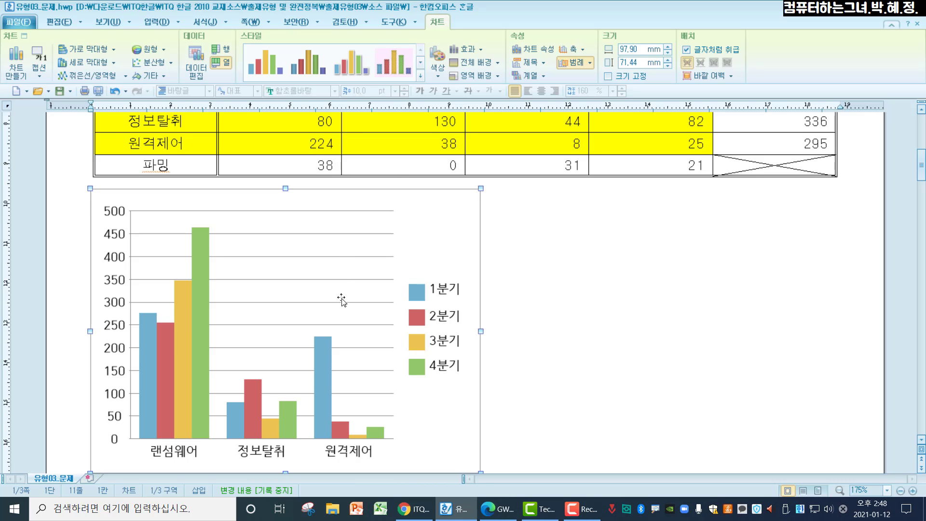
Widen the chart to about 187 mm so it matches the width of the table above
{"action": "scroll", "coordinate": [343, 294], "scroll_direction": "down", "scroll_amount": 2}
{"action": "scroll", "coordinate": [345, 295], "scroll_direction": "up", "scroll_amount": 2}
{"action": "left_click_drag", "start_coordinate": [480, 332], "coordinate": [484, 332]}
{"action": "left_click", "coordinate": [612, 327]}
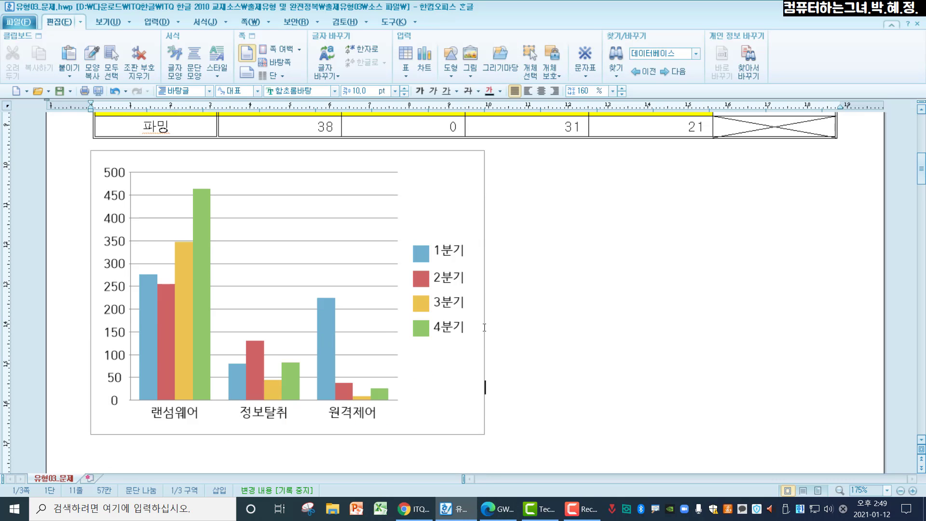
{"action": "left_click", "coordinate": [476, 330]}
{"action": "left_click_drag", "start_coordinate": [485, 293], "coordinate": [837, 295]}
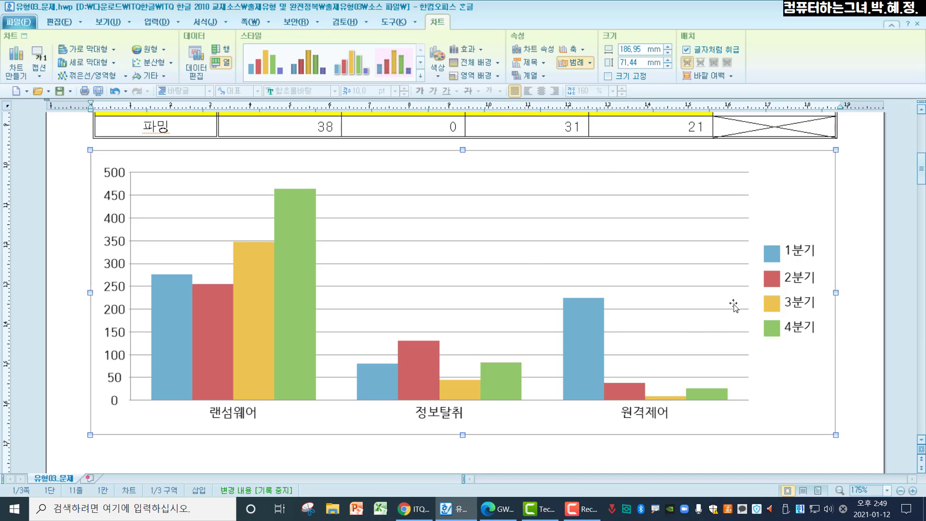
Open the chart wizard for the chart, choose the clustered 세로 막대형 type and set the data direction to columns (열)
{"action": "left_click", "coordinate": [781, 192]}
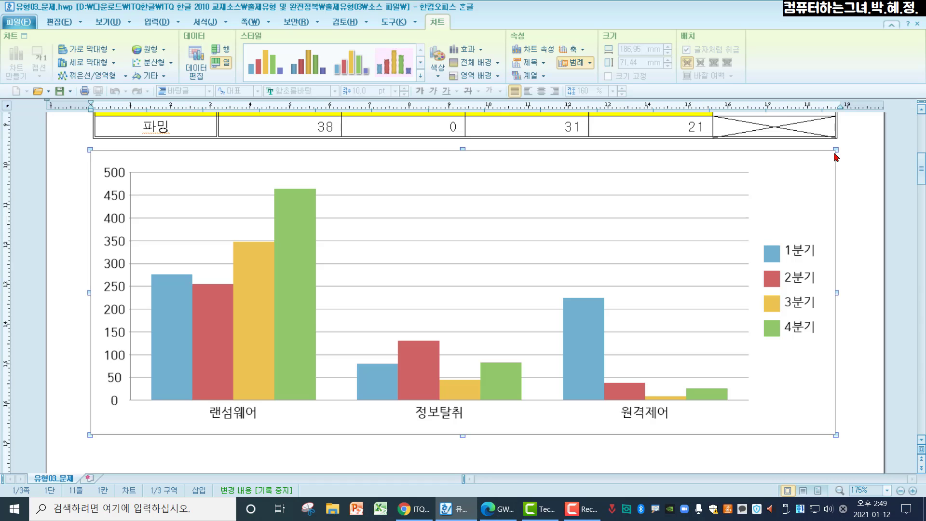
{"action": "right_click", "coordinate": [781, 186]}
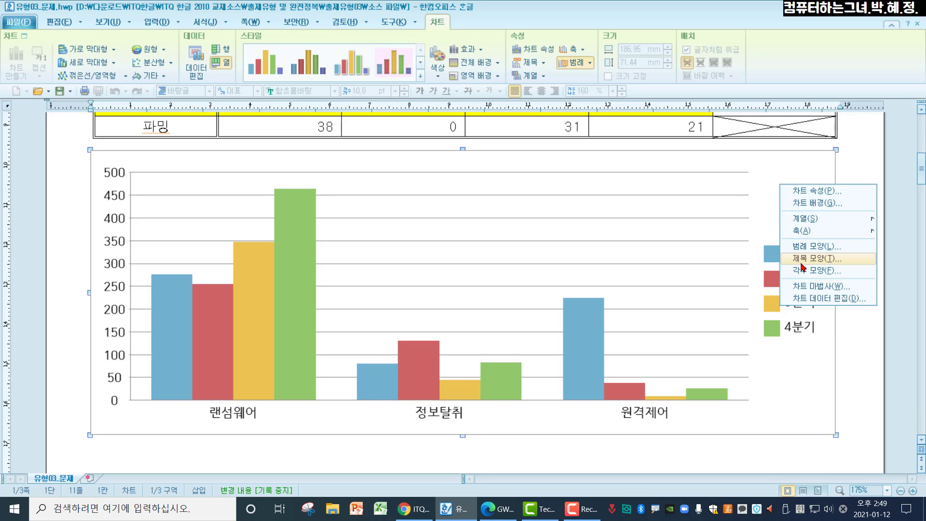
{"action": "left_click", "coordinate": [806, 286]}
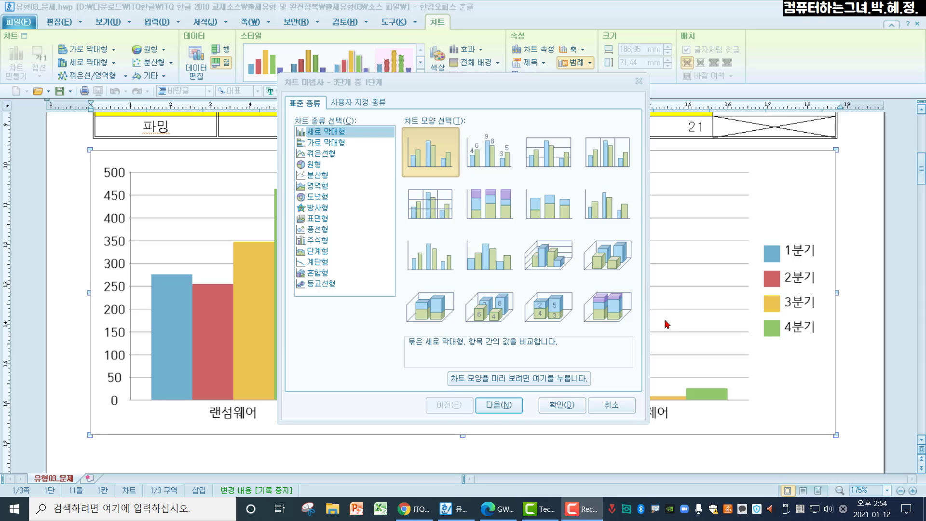
{"action": "left_click", "coordinate": [357, 135]}
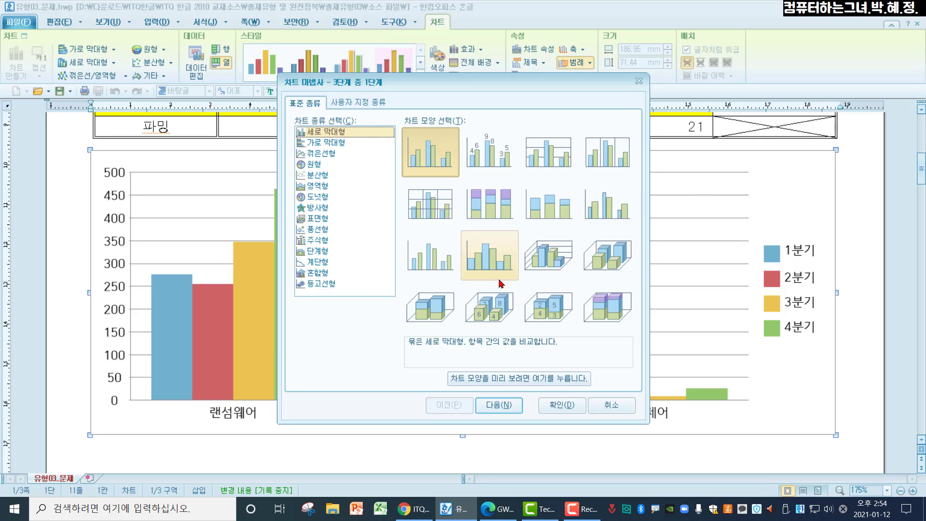
{"action": "left_click", "coordinate": [499, 405]}
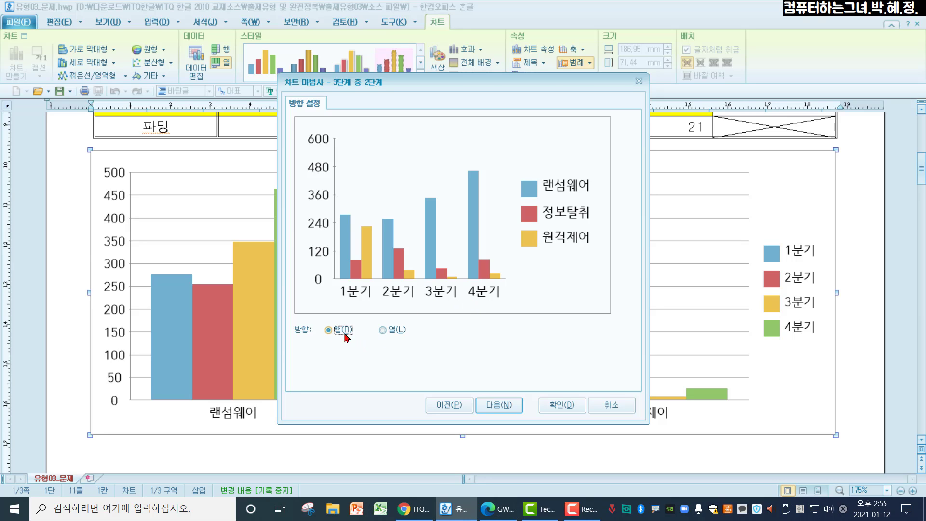
{"action": "left_click", "coordinate": [383, 331]}
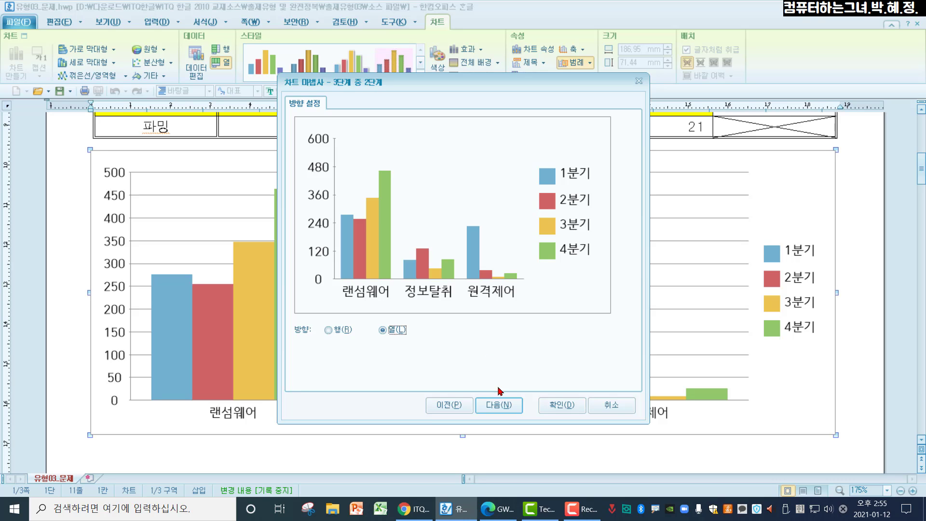
Enter "2017년 분기별 악성코드 유형별 통계" as the chart title in the wizard's final stage
{"action": "left_click", "coordinate": [500, 403]}
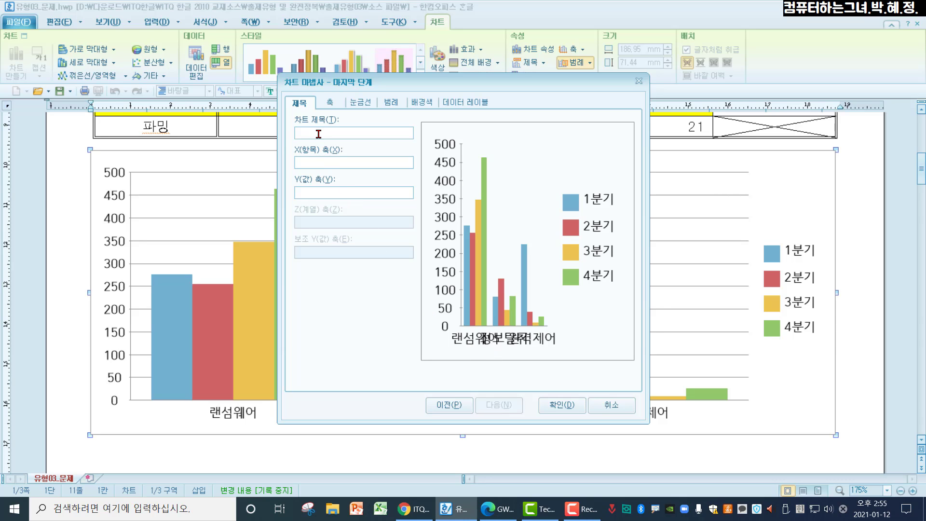
{"action": "key", "text": "Hangul"}
{"action": "type", "text": "2017년 1분기별 악성코드 유형별 통"}
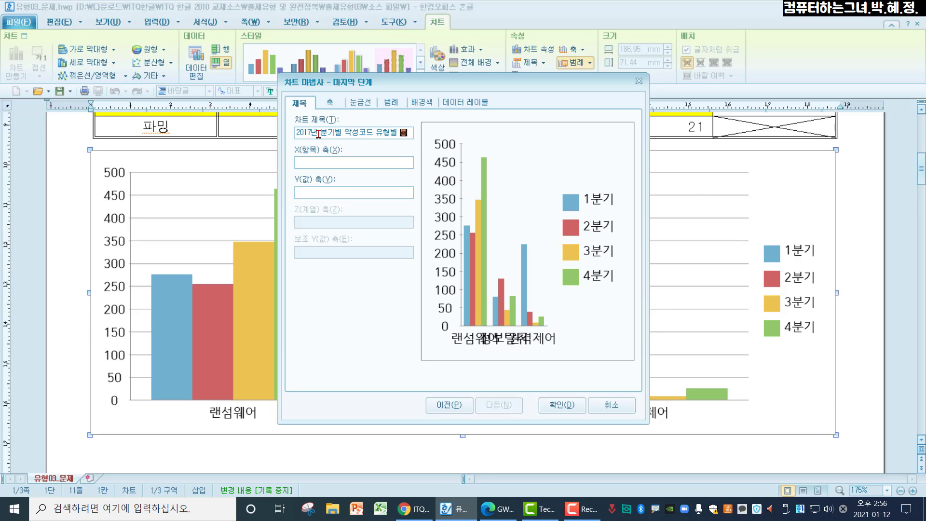
{"action": "type", "text": "ㄱㅖ"}
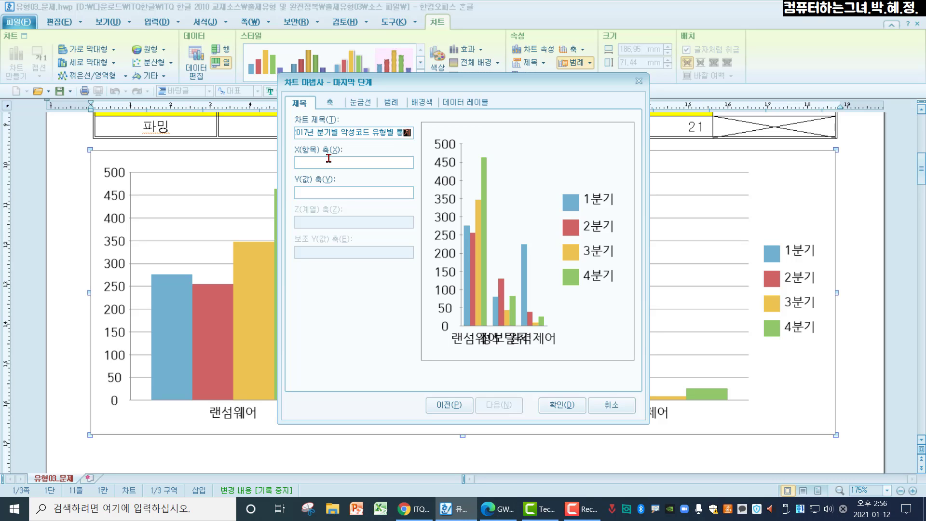
Enter "(단위 : 건)" as the Y value axis title and apply the chart wizard settings
{"action": "left_click", "coordinate": [325, 190]}
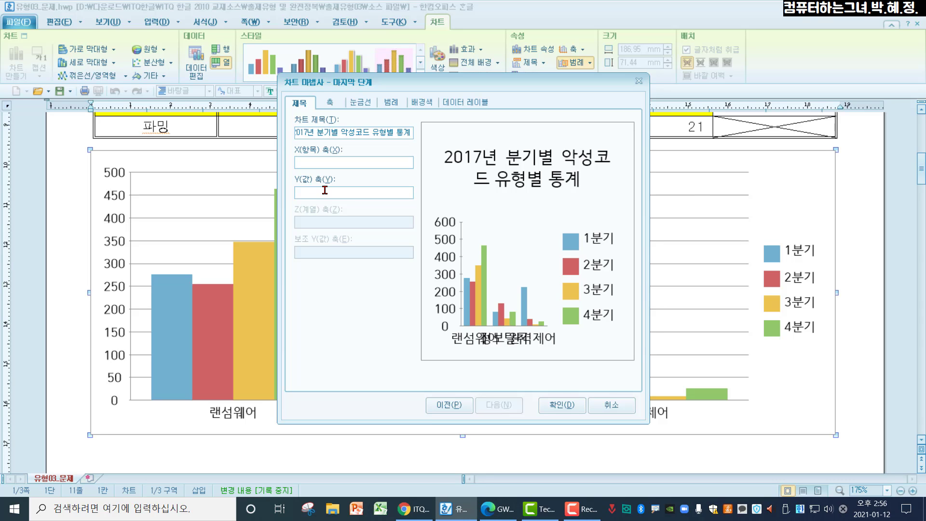
{"action": "type", "text": "(단위:"}
{"action": "key", "text": "BackSpace"}
{"action": "key", "text": "Hangul"}
{"action": "key", "text": "Hangul"}
{"action": "type", "text": "건)"}
{"action": "left_click", "coordinate": [561, 404]}
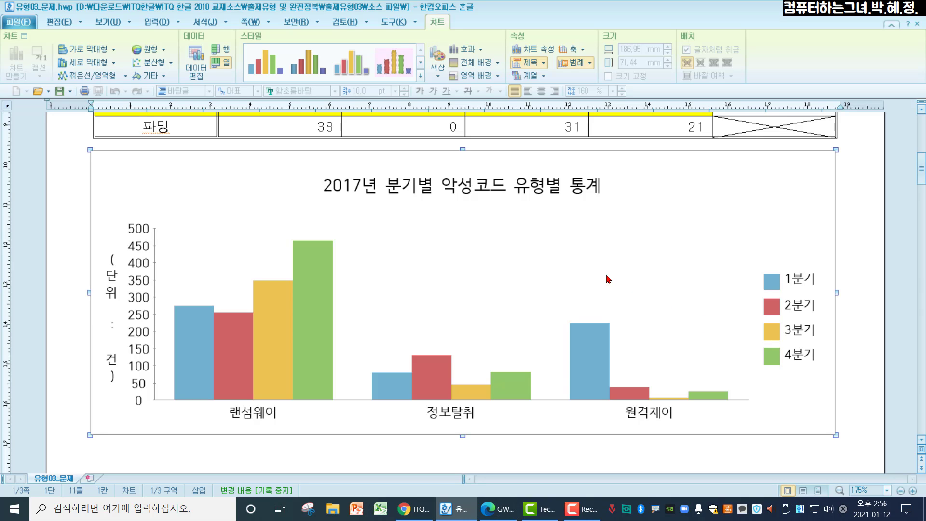
Give the chart title a single-line border (한 줄로) and a shadow with a 2 pt offset
{"action": "left_click", "coordinate": [549, 192]}
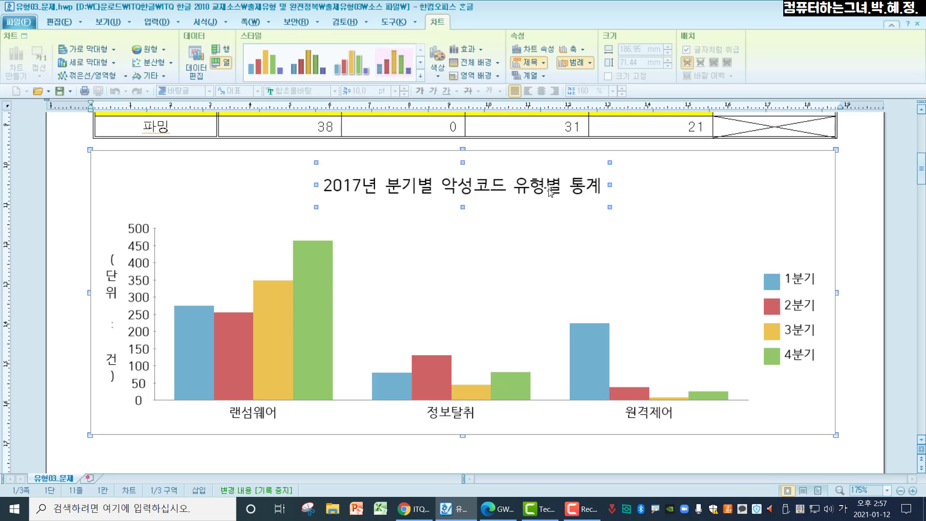
{"action": "double_click", "coordinate": [549, 191]}
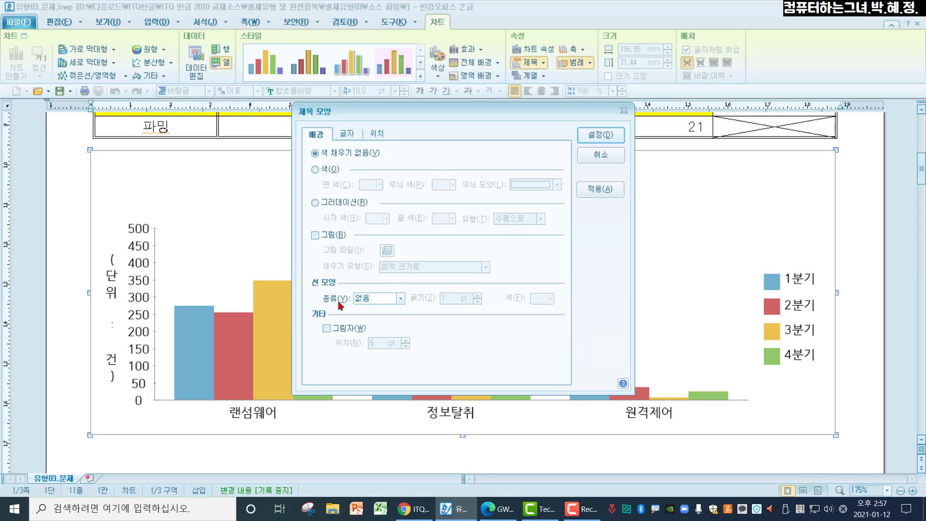
{"action": "left_click", "coordinate": [400, 299]}
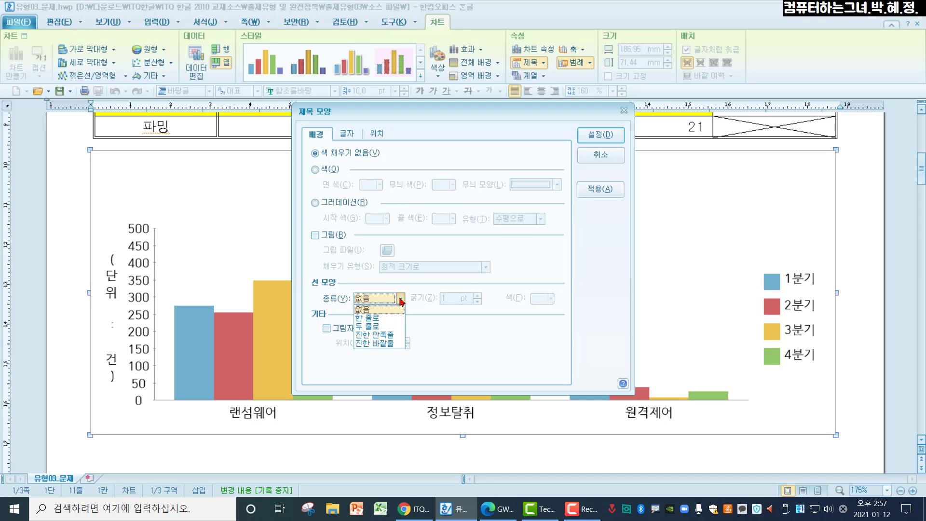
{"action": "left_click", "coordinate": [387, 320]}
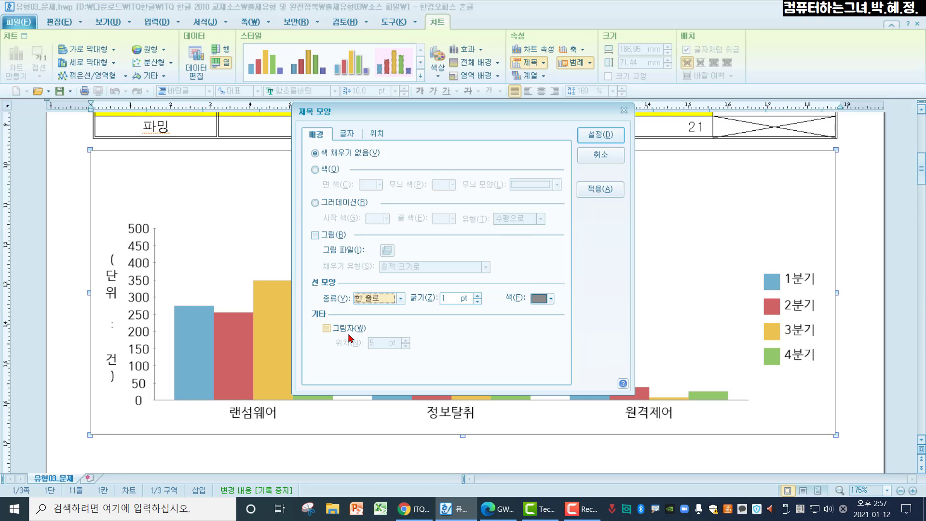
{"action": "left_click", "coordinate": [326, 329]}
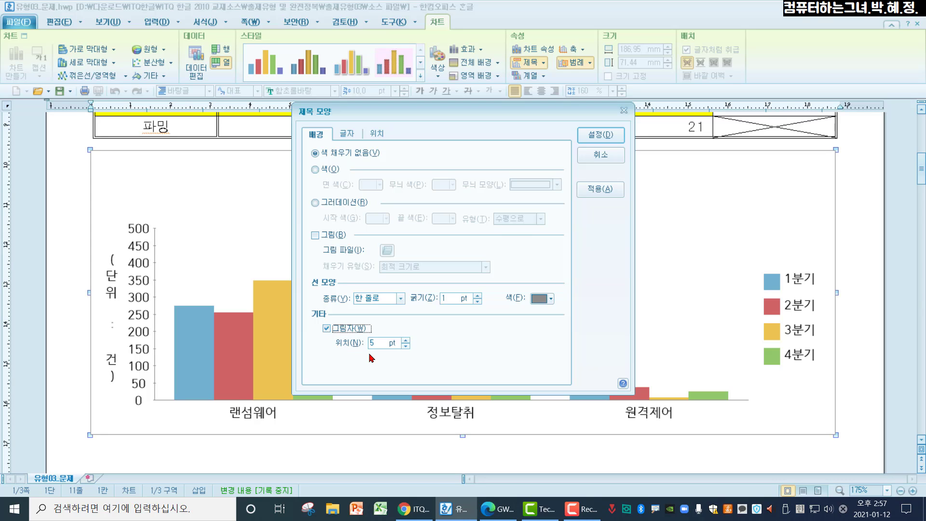
{"action": "left_click", "coordinate": [405, 345]}
{"action": "left_click", "coordinate": [406, 345]}
{"action": "left_click", "coordinate": [405, 346]}
Set the chart title's font to 궁서 with bold (진하게) and apply the title settings
{"action": "left_click", "coordinate": [345, 139]}
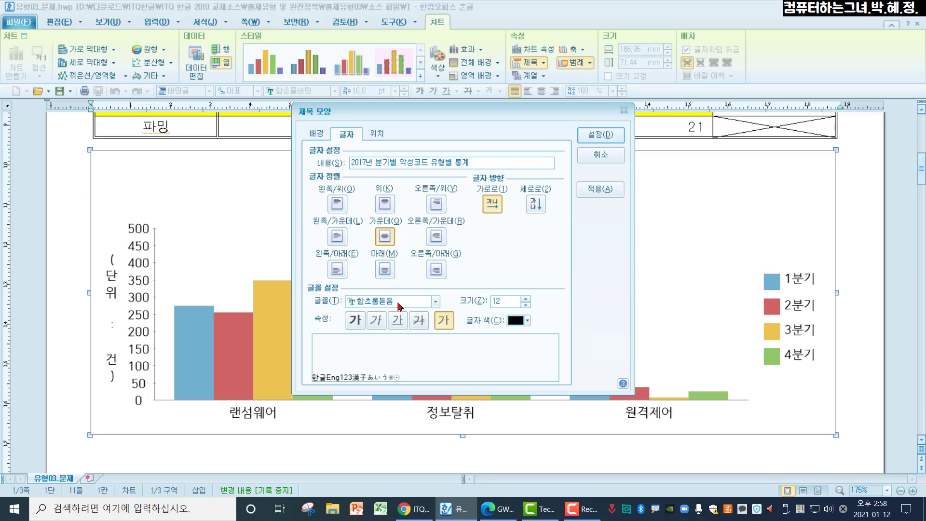
{"action": "left_click", "coordinate": [369, 304]}
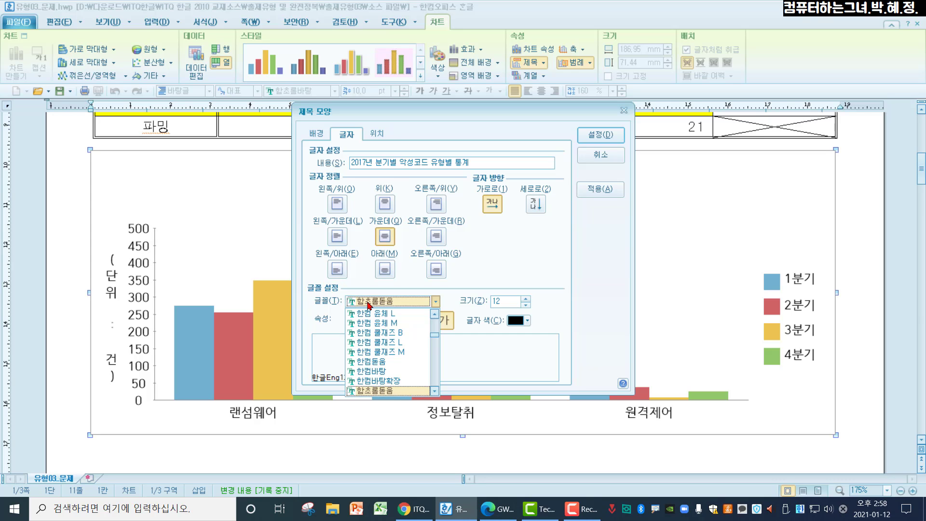
{"action": "key", "text": "Home"}
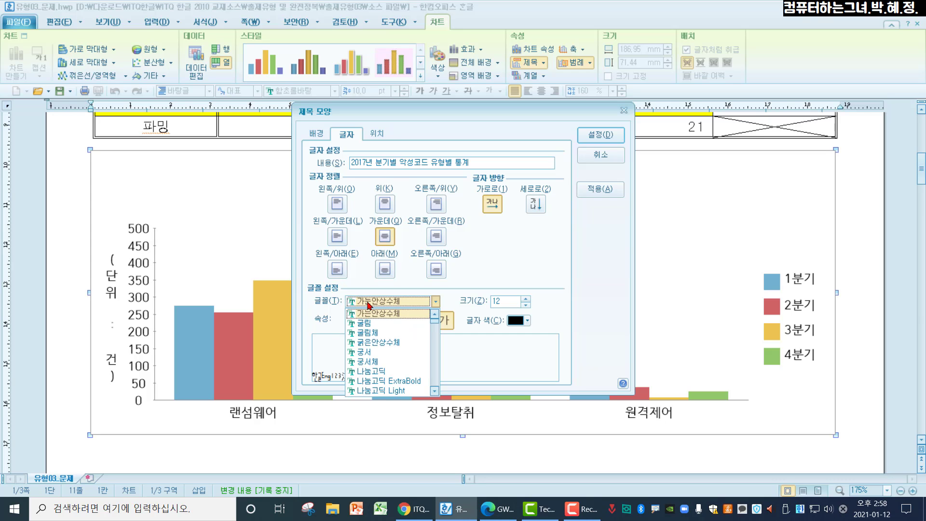
{"action": "key", "text": "Down"}
{"action": "key", "text": "Down"}
{"action": "key", "text": "Down"}
{"action": "key", "text": "Down"}
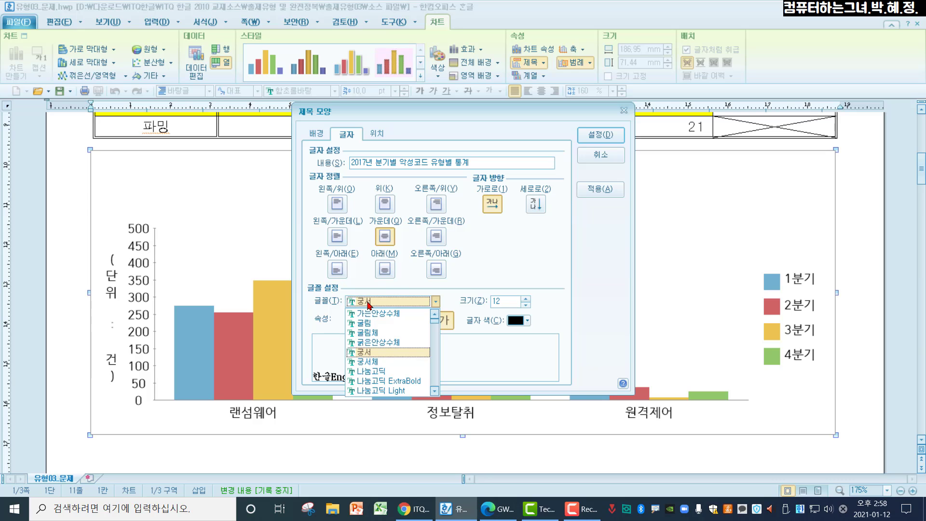
{"action": "left_click", "coordinate": [368, 356]}
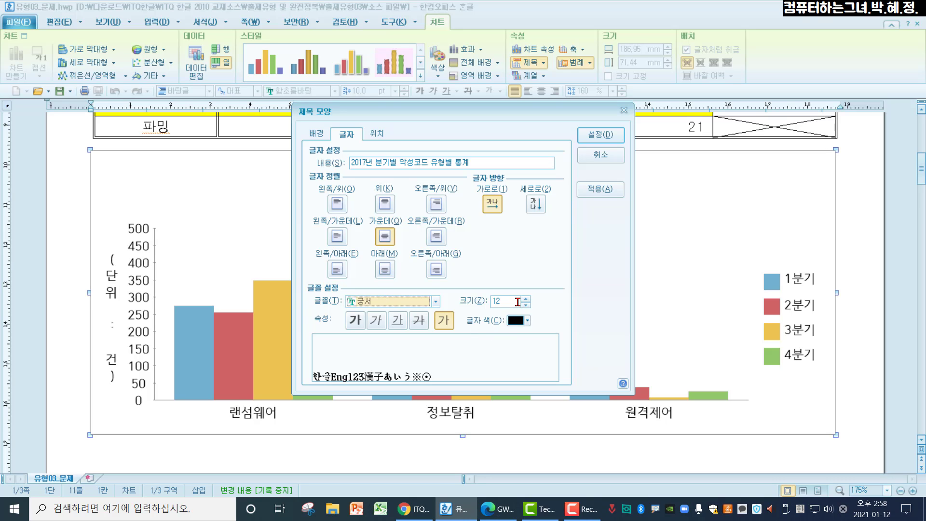
{"action": "left_click", "coordinate": [353, 326]}
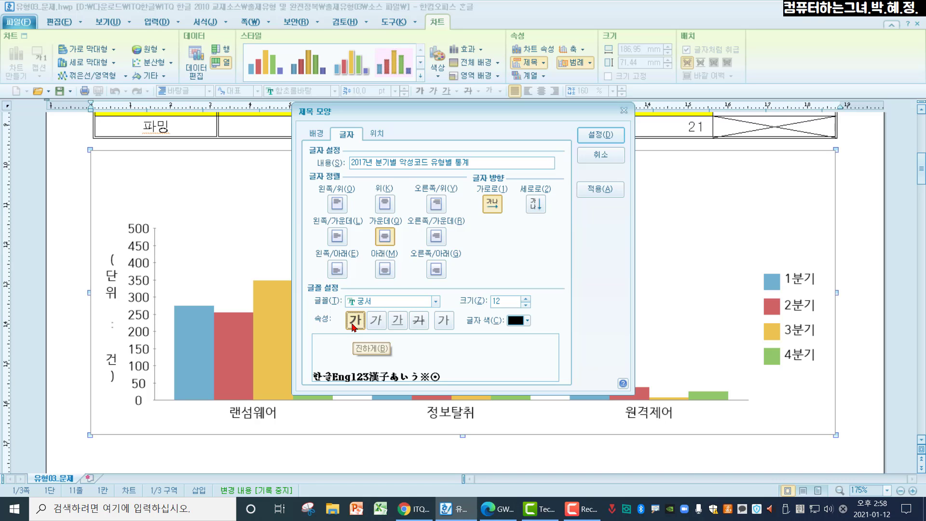
{"action": "left_click", "coordinate": [599, 136]}
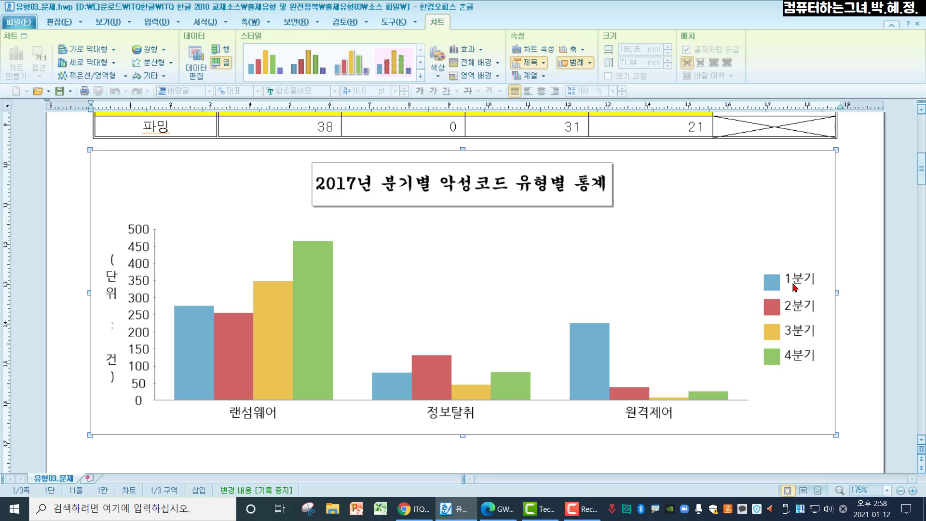
Give the chart legend a single-line border (한 줄로)
{"action": "left_click", "coordinate": [796, 313]}
{"action": "double_click", "coordinate": [795, 312]}
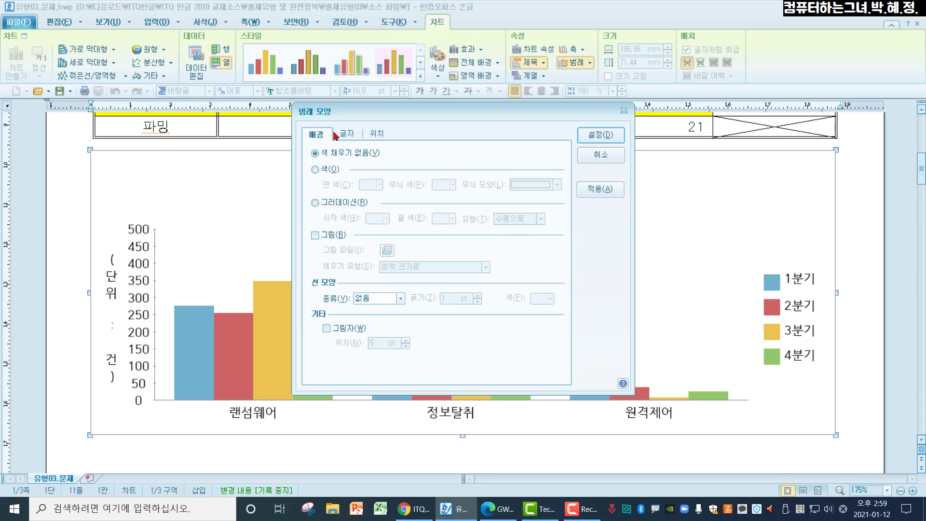
{"action": "left_click", "coordinate": [372, 301]}
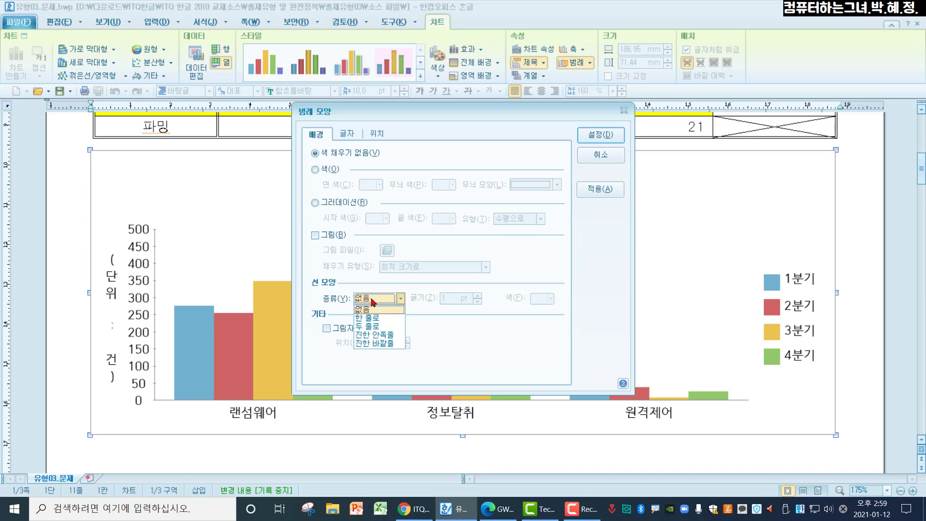
{"action": "left_click", "coordinate": [373, 318]}
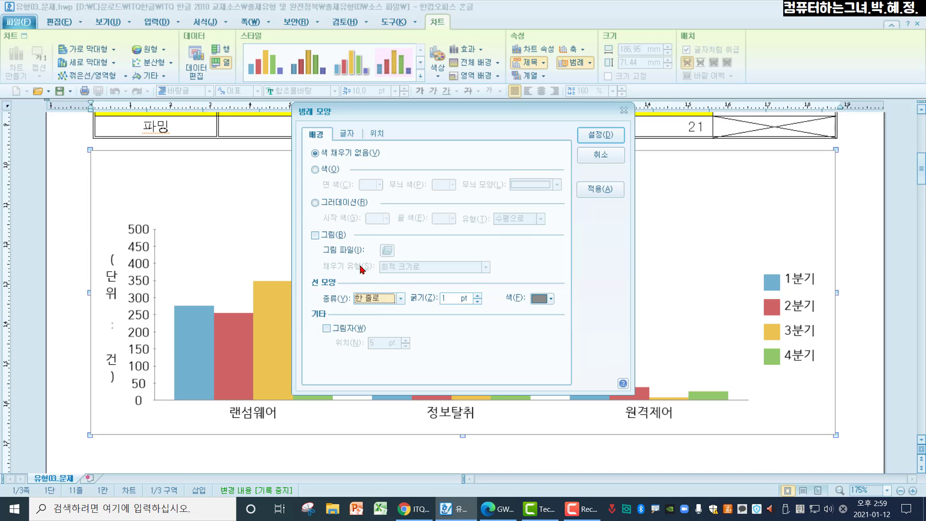
Set the legend text to the 궁서 font at size 10 and apply the legend settings
{"action": "left_click", "coordinate": [347, 135]}
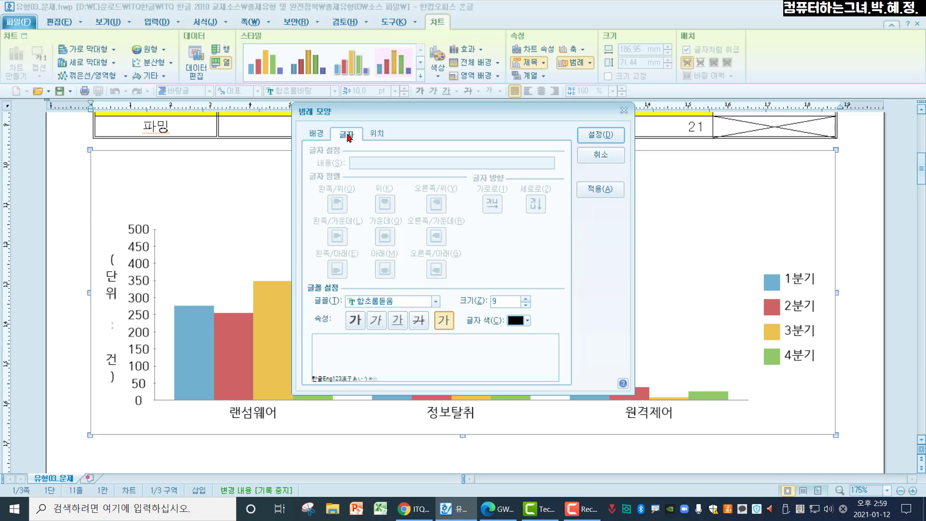
{"action": "left_click", "coordinate": [389, 303]}
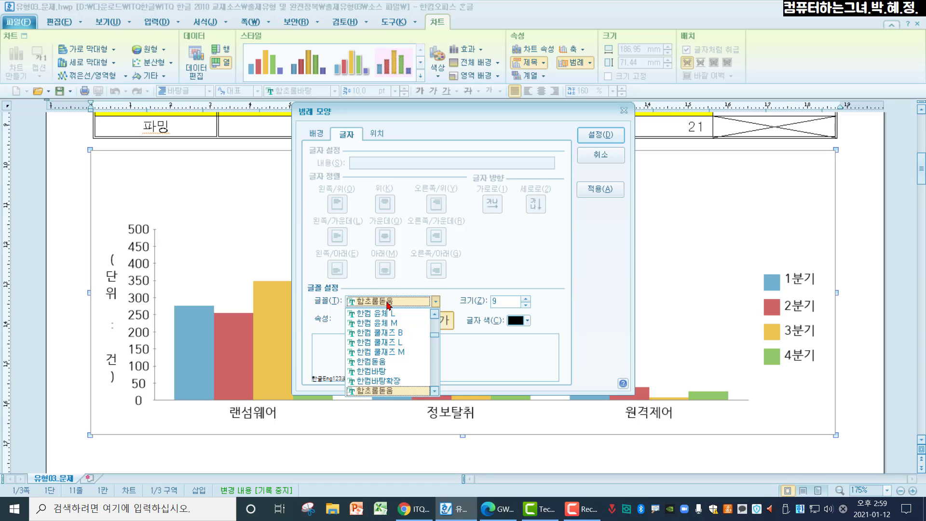
{"action": "type", "text": "궁서"}
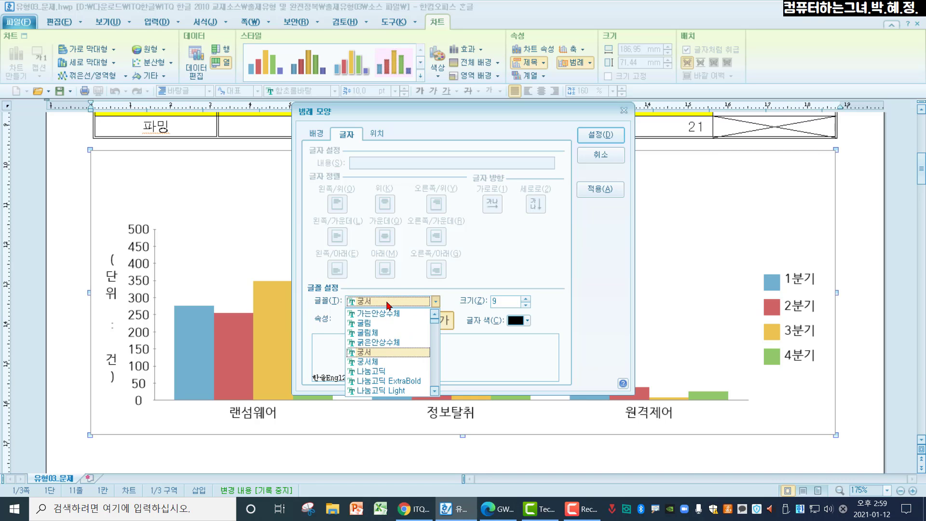
{"action": "left_click", "coordinate": [381, 352]}
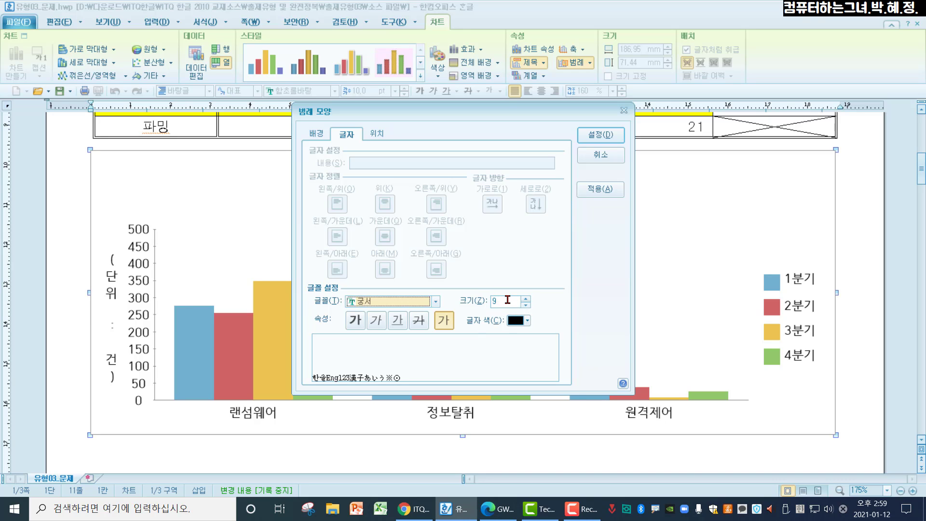
{"action": "left_click", "coordinate": [526, 299]}
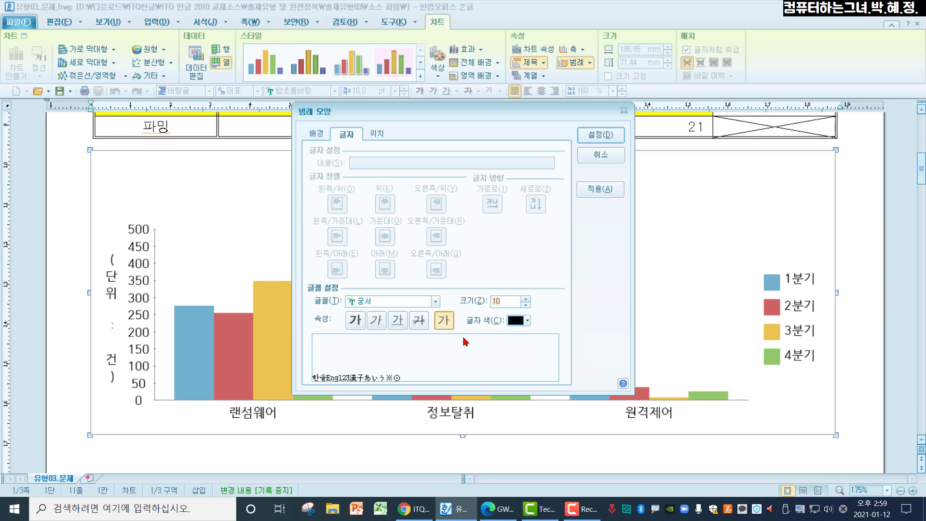
{"action": "left_click", "coordinate": [601, 136]}
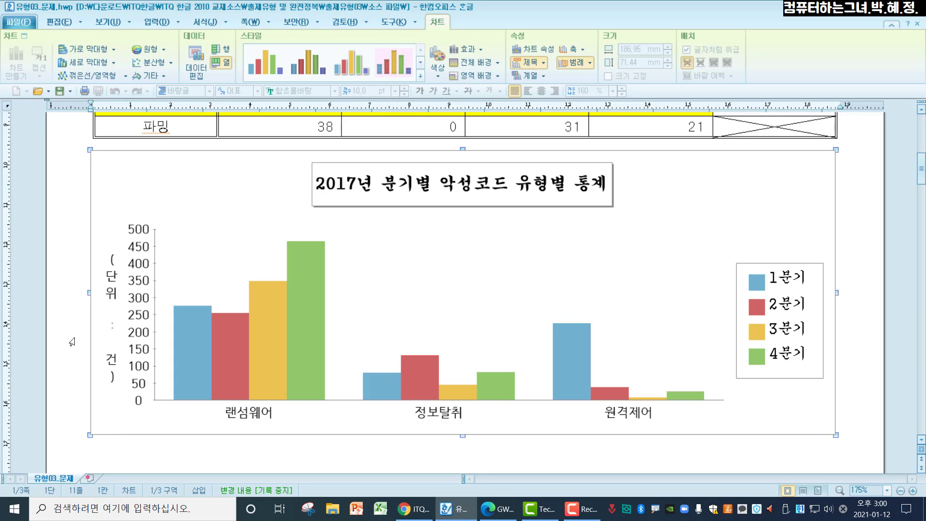
Change the Y axis title's text direction to horizontal (가로로) and set its font to 궁서 at size 10
{"action": "left_click", "coordinate": [112, 281]}
{"action": "double_click", "coordinate": [113, 281]}
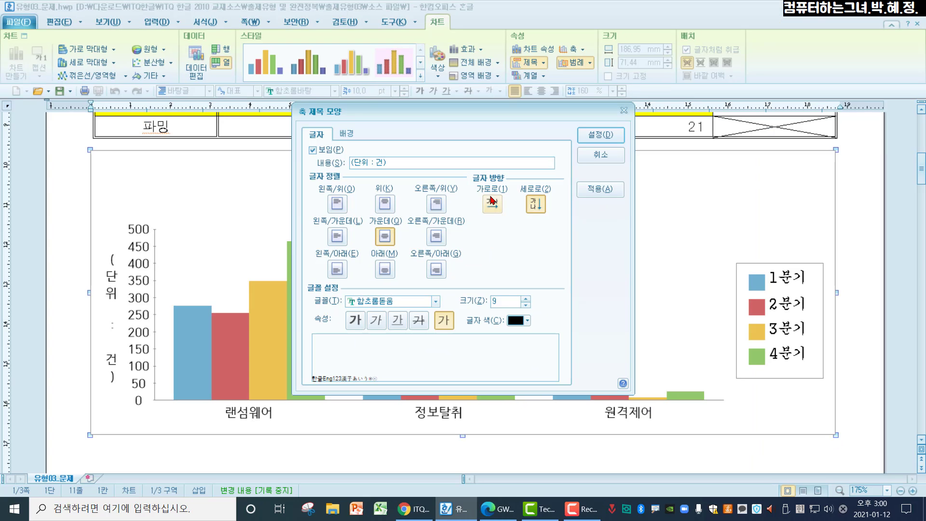
{"action": "left_click", "coordinate": [463, 254]}
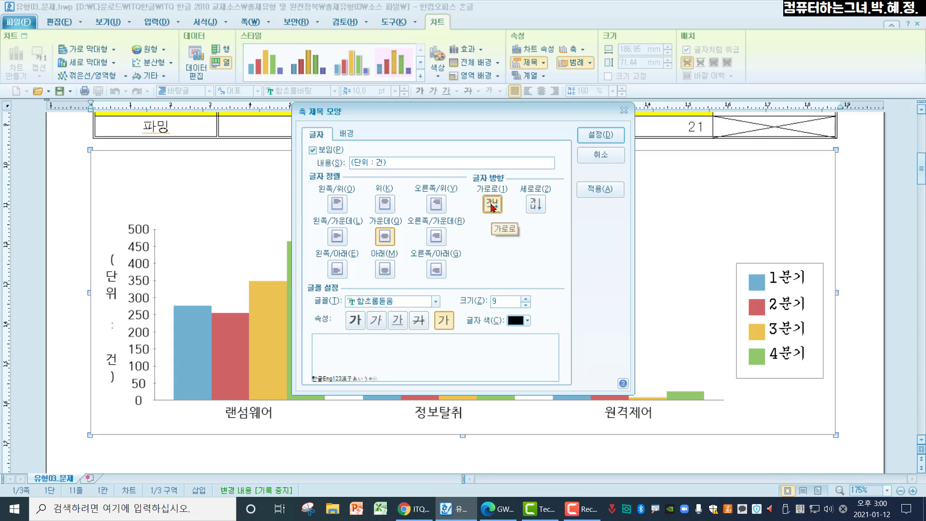
{"action": "left_click", "coordinate": [383, 303]}
{"action": "type", "text": "궁서"}
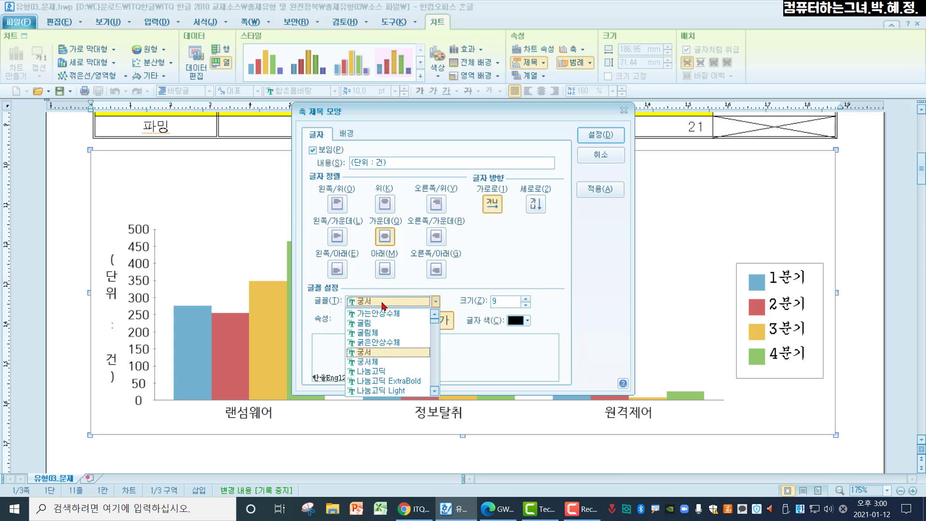
{"action": "left_click", "coordinate": [393, 352]}
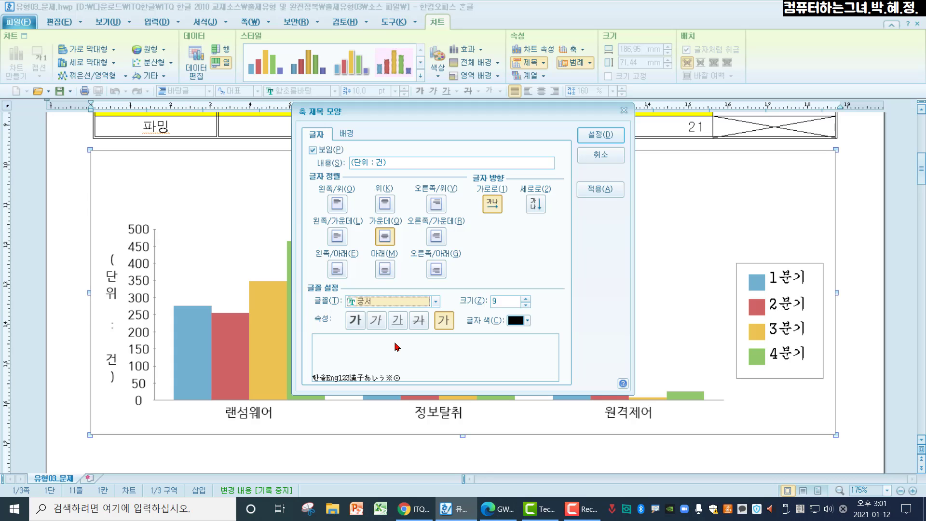
{"action": "left_click", "coordinate": [526, 300]}
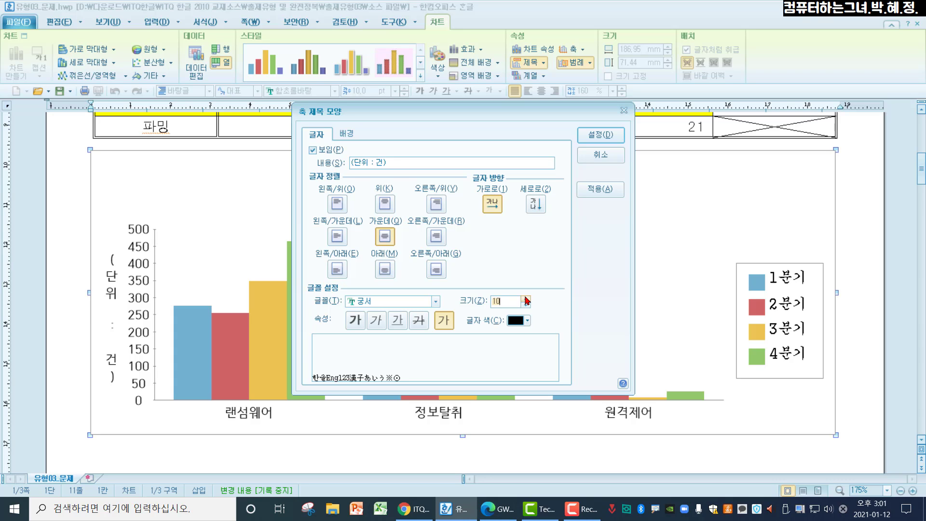
{"action": "left_click", "coordinate": [608, 139]}
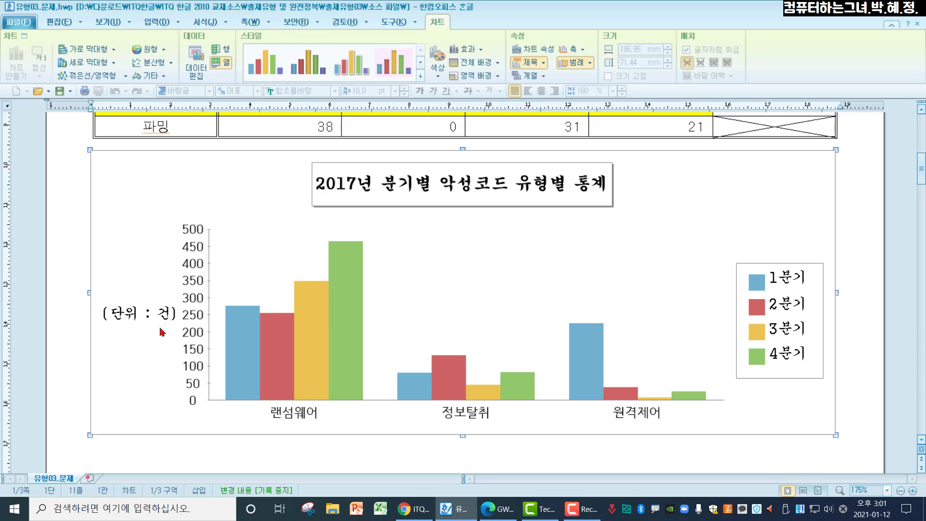
Select the chart's Y value axis
{"action": "left_click", "coordinate": [198, 321]}
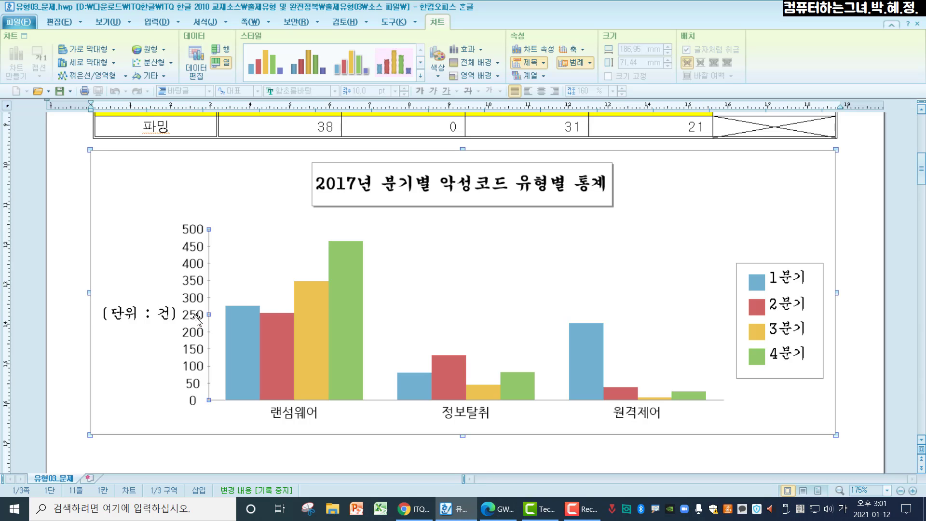